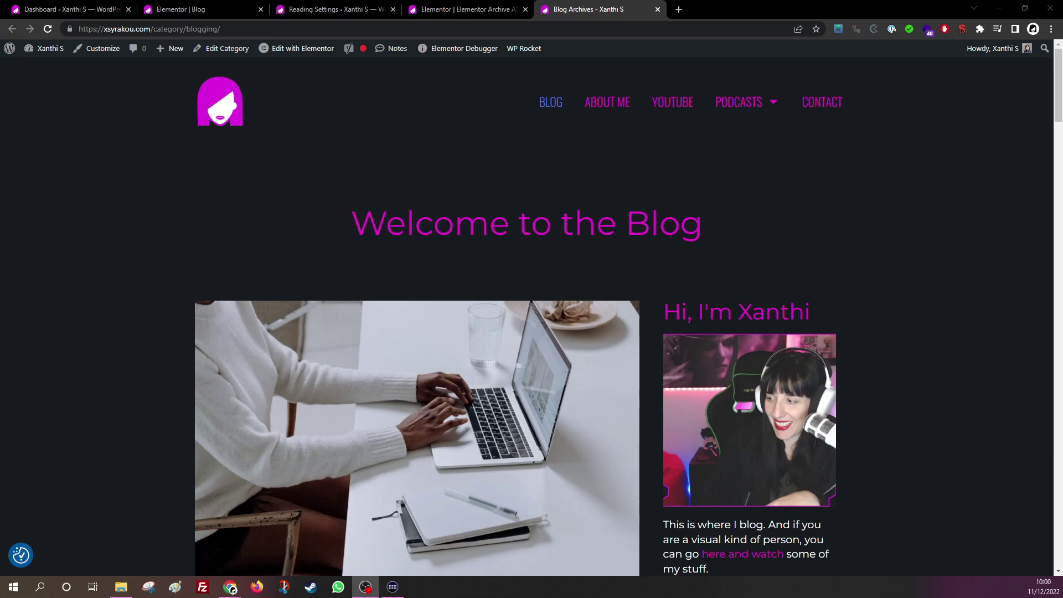
- Scroll through the Blog Archives page to review its sidebar and post excerpts
{"action": "scroll", "coordinate": [531, 332], "scroll_direction": "down", "scroll_amount": 2}
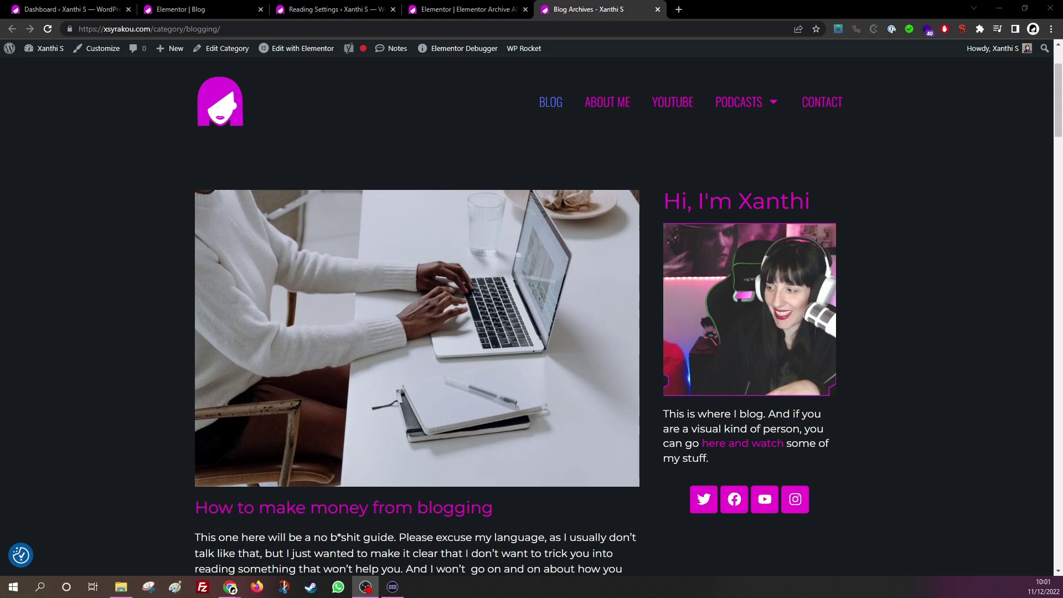
{"action": "scroll", "coordinate": [531, 315], "scroll_direction": "down", "scroll_amount": 10}
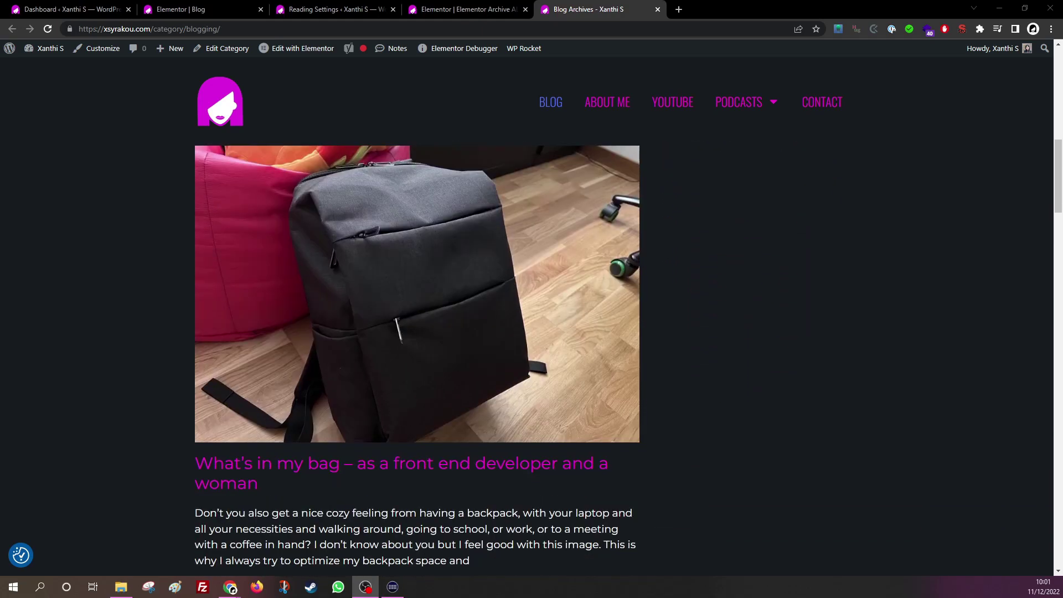
{"action": "scroll", "coordinate": [416, 360], "scroll_direction": "up", "scroll_amount": 4}
{"action": "scroll", "coordinate": [417, 360], "scroll_direction": "down", "scroll_amount": 3}
{"action": "scroll", "coordinate": [417, 360], "scroll_direction": "up", "scroll_amount": 8}
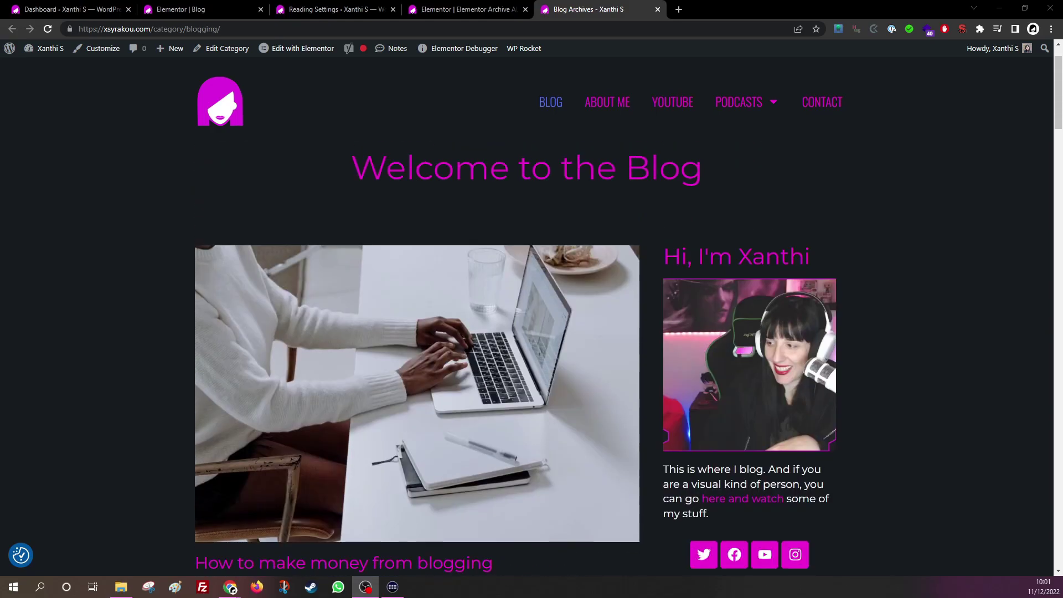
- Open the Elementor Archive ALL template from the admin bar's Edit with Elementor list
{"action": "mouse_move", "coordinate": [303, 48]}
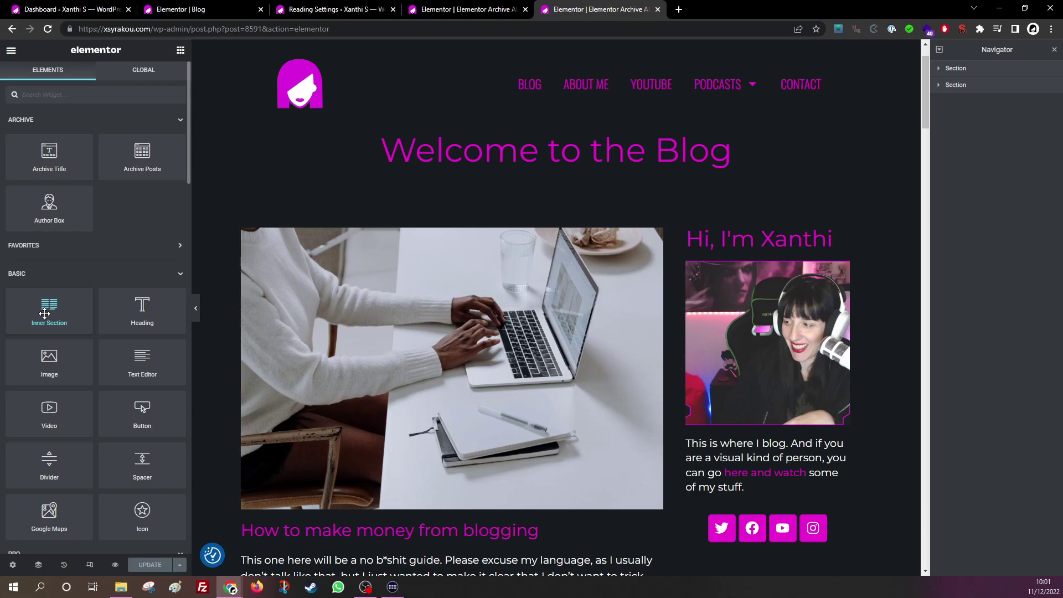
- Add an Inner Section above the greeting heading and delete its second column
{"action": "left_click_drag", "start_coordinate": [47, 314], "coordinate": [757, 238]}
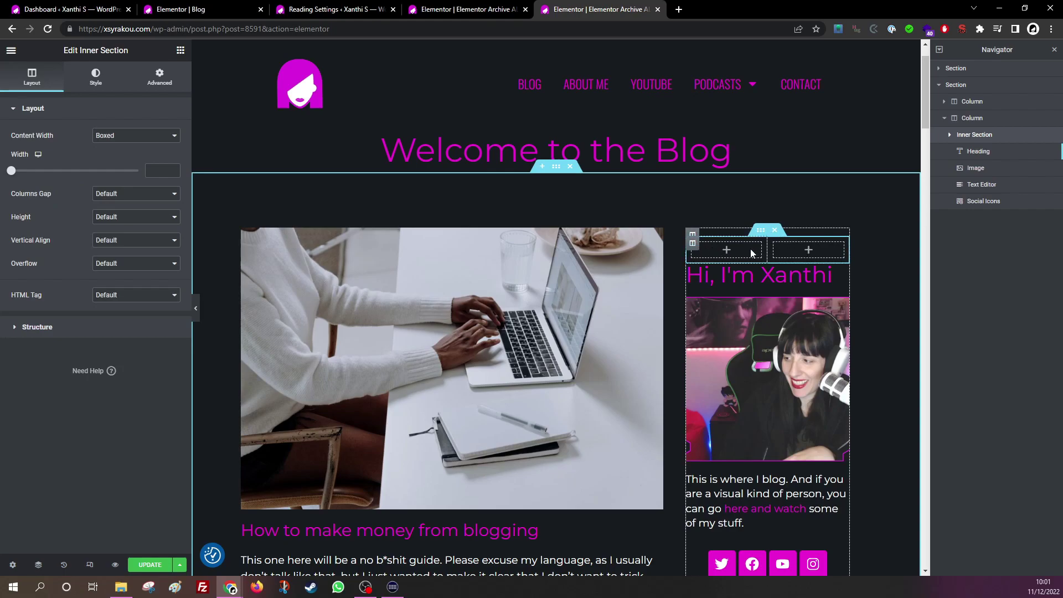
{"action": "left_click", "coordinate": [775, 245]}
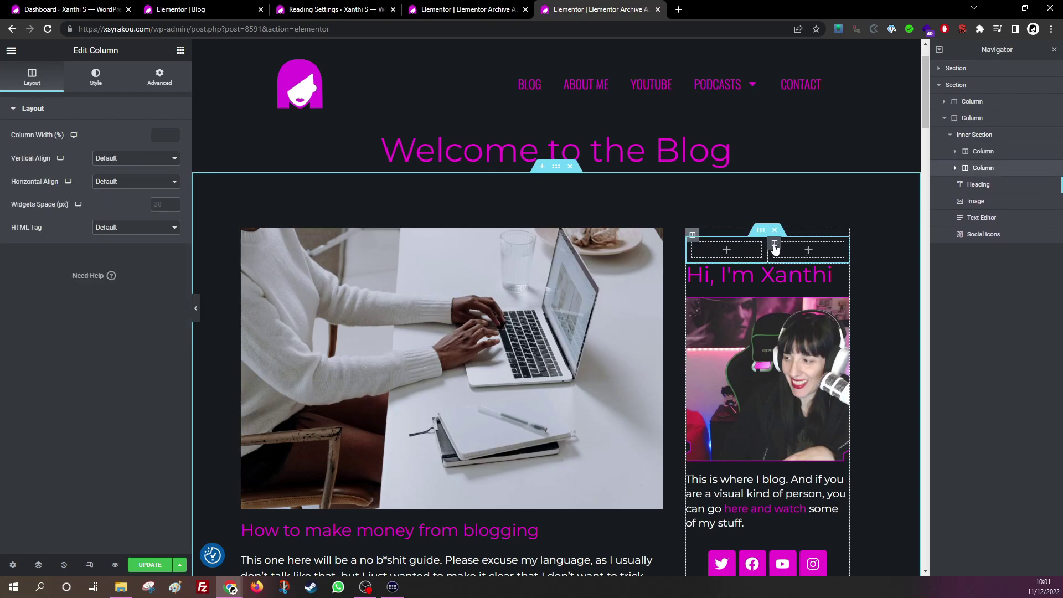
{"action": "right_click", "coordinate": [774, 245]}
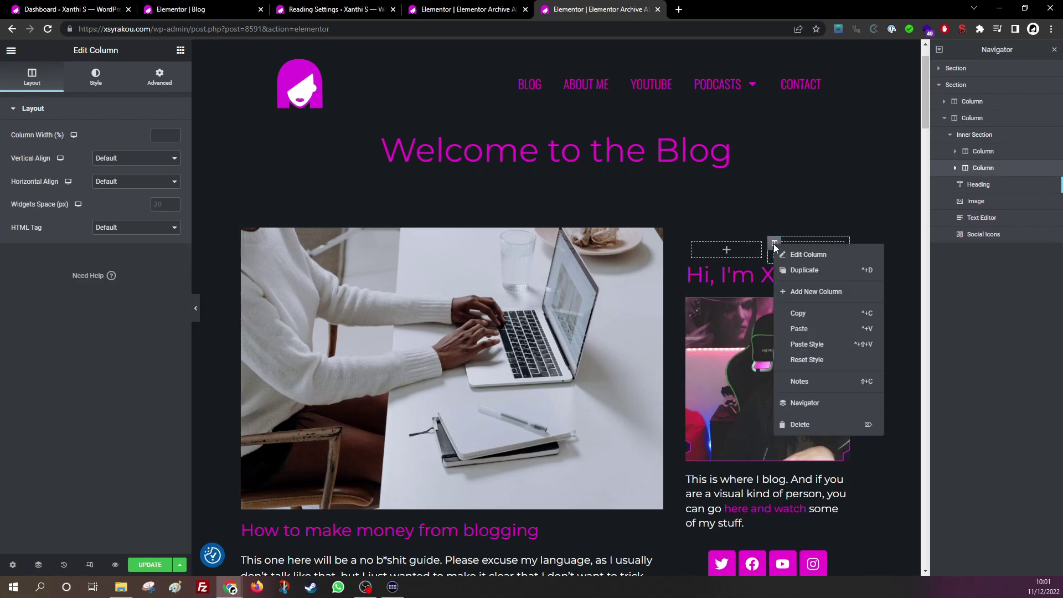
{"action": "left_click", "coordinate": [810, 424]}
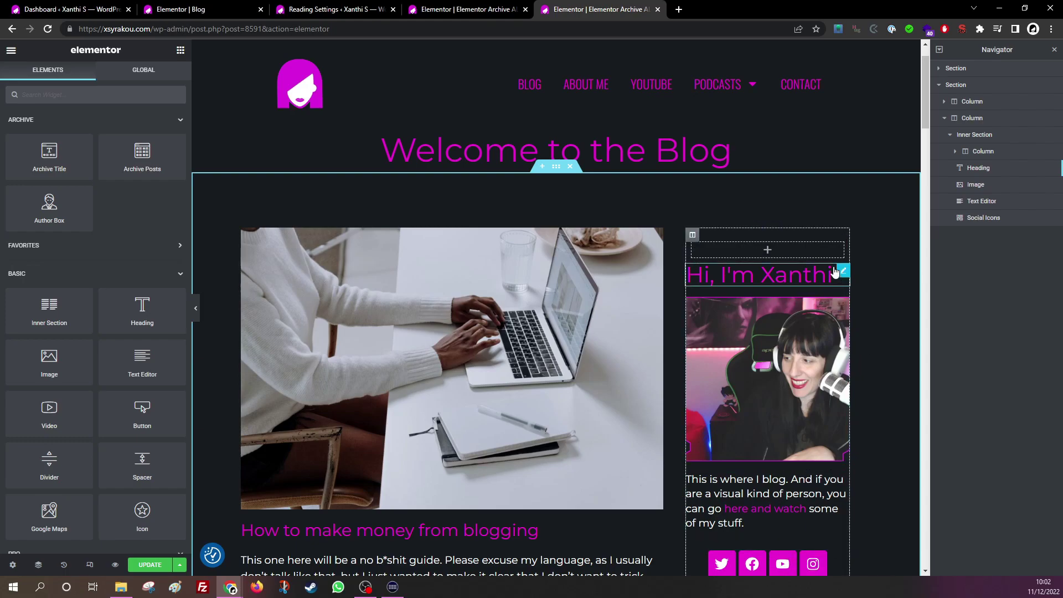
- Move the Hi, I'm Xanthi heading, photo and text into the inner section, text above photo
{"action": "left_click_drag", "start_coordinate": [827, 271], "coordinate": [781, 253]}
{"action": "mouse_move", "coordinate": [841, 278]}
{"action": "left_mouse_down"}
{"action": "mouse_move", "coordinate": [837, 265]}
{"action": "mouse_move", "coordinate": [835, 298]}
{"action": "left_mouse_up"}
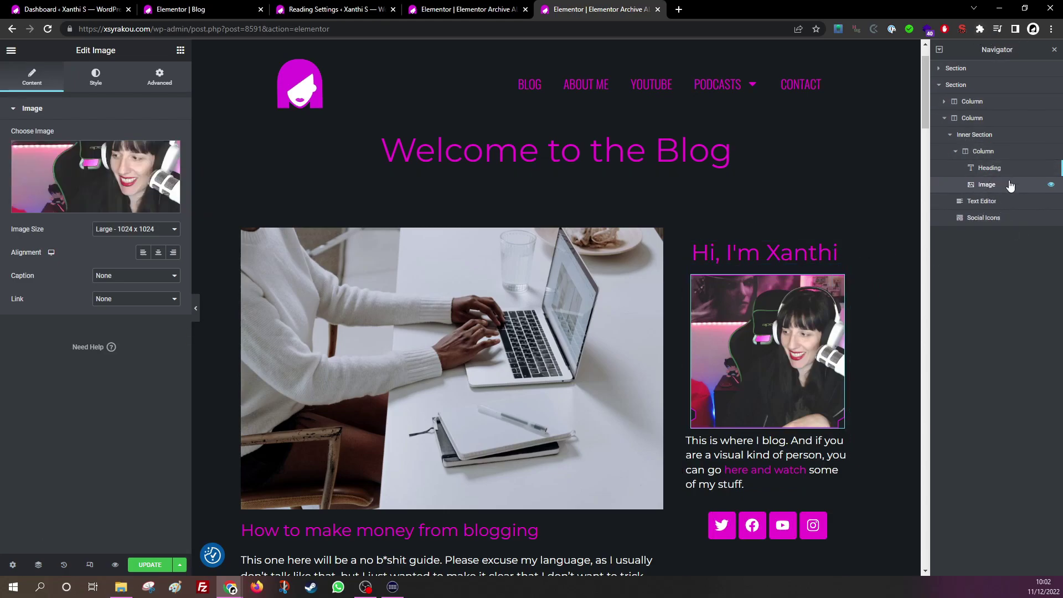
{"action": "left_click", "coordinate": [979, 203]}
{"action": "left_click_drag", "start_coordinate": [979, 203], "coordinate": [1014, 180]}
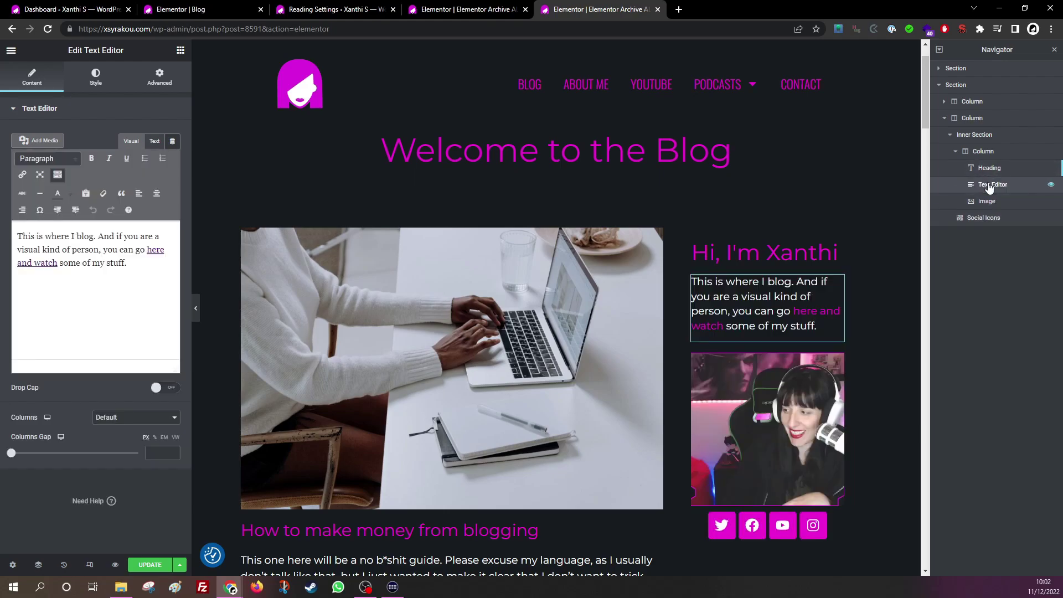
- Move the social icons into the inner section, placing them below the photo
{"action": "left_click", "coordinate": [977, 218]}
{"action": "mouse_move", "coordinate": [997, 205]}
{"action": "left_mouse_down"}
{"action": "mouse_move", "coordinate": [1002, 181]}
{"action": "mouse_move", "coordinate": [1003, 202]}
{"action": "left_mouse_up"}
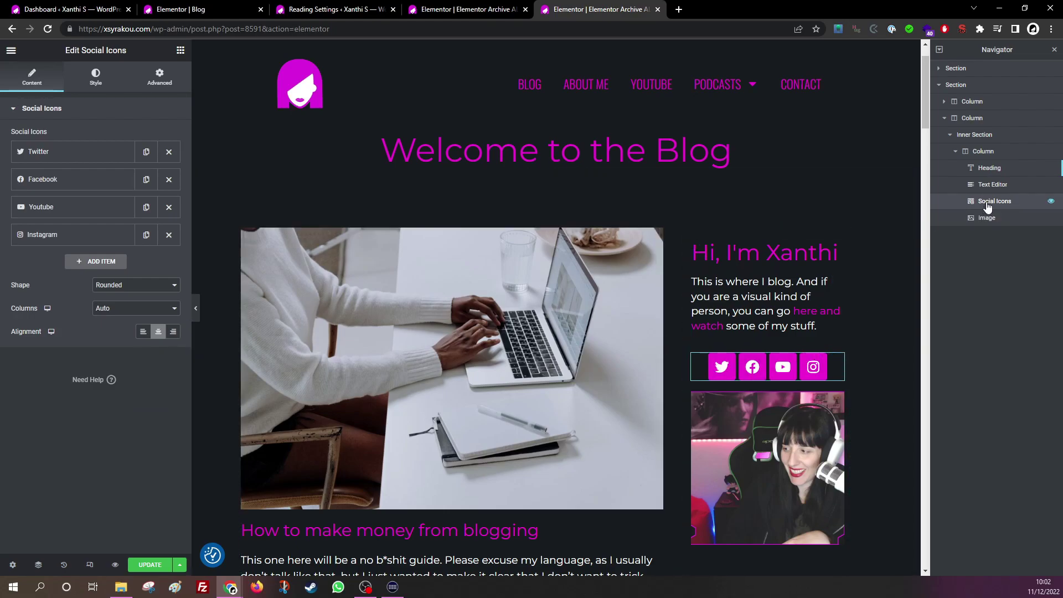
{"action": "left_click_drag", "start_coordinate": [985, 202], "coordinate": [993, 225]}
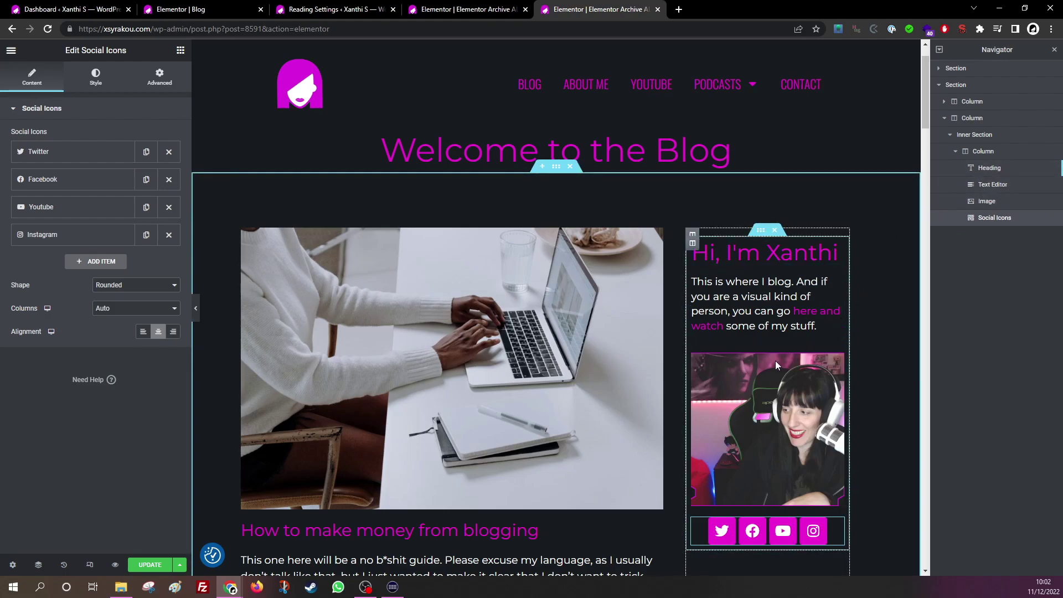
{"action": "scroll", "coordinate": [761, 337], "scroll_direction": "down", "scroll_amount": 1}
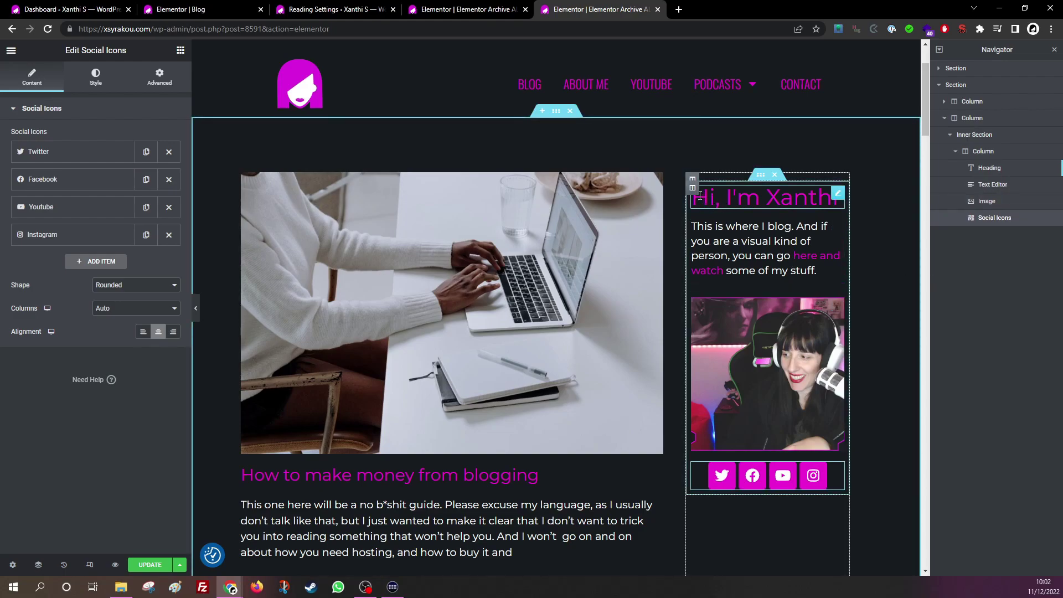
- Make the inner section sticky to Top, with Sticky On limited to Desktop and Laptop
{"action": "left_click", "coordinate": [692, 191]}
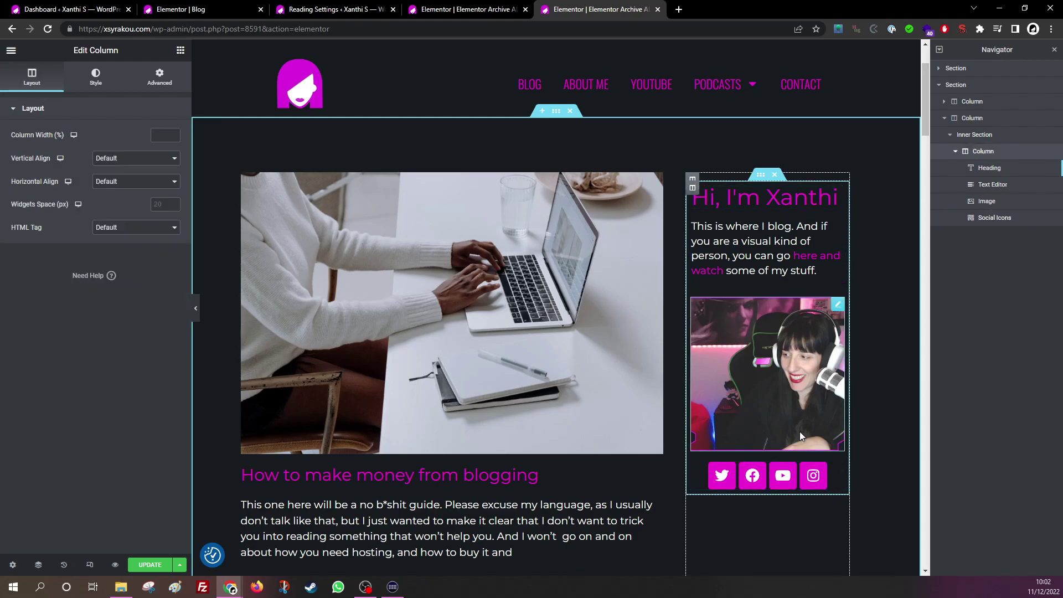
{"action": "left_click", "coordinate": [761, 176]}
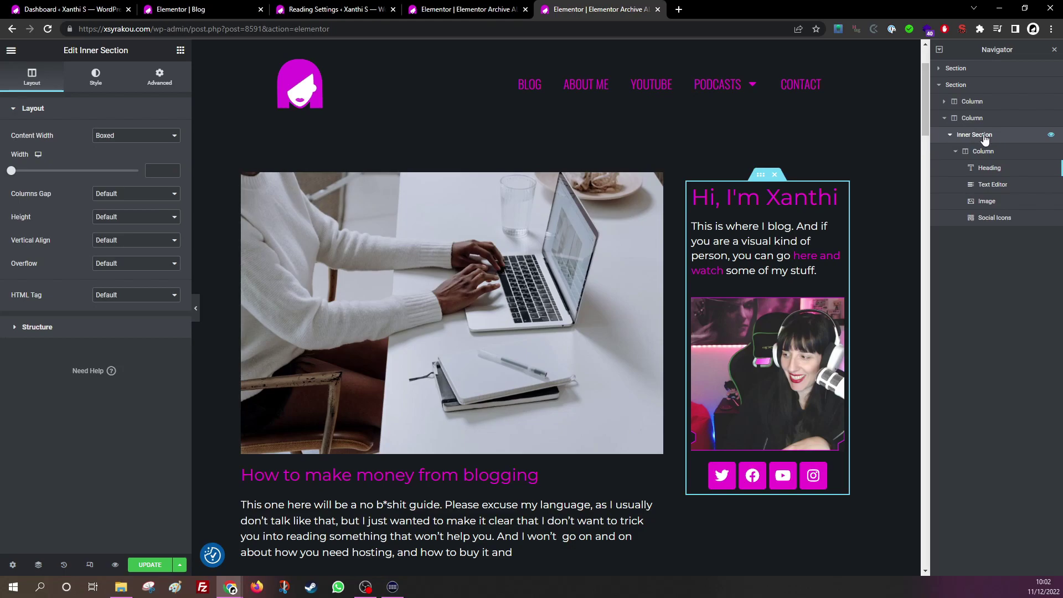
{"action": "left_click", "coordinate": [160, 78]}
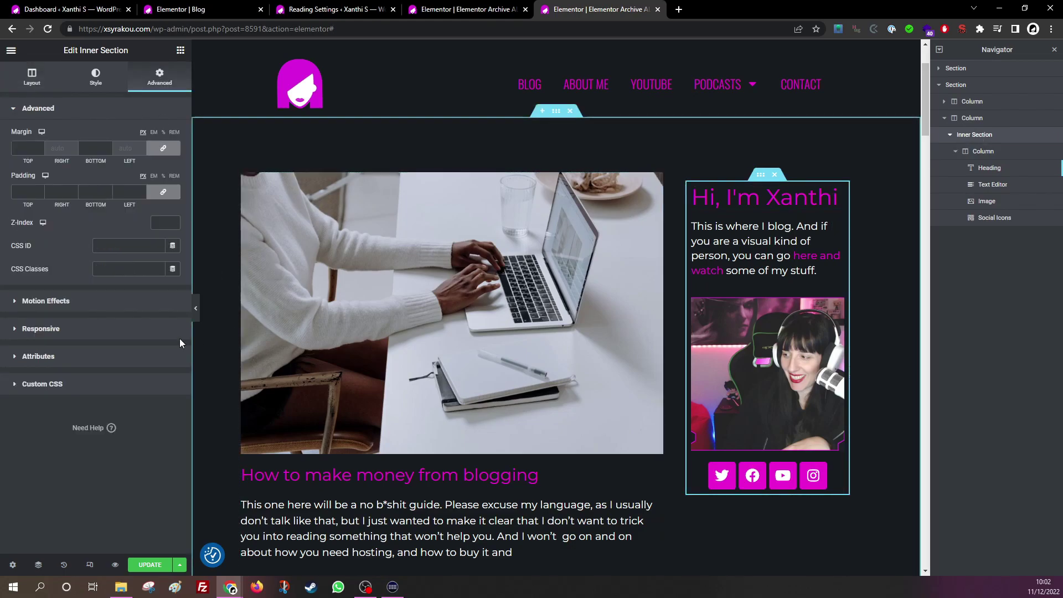
{"action": "left_click", "coordinate": [62, 307]}
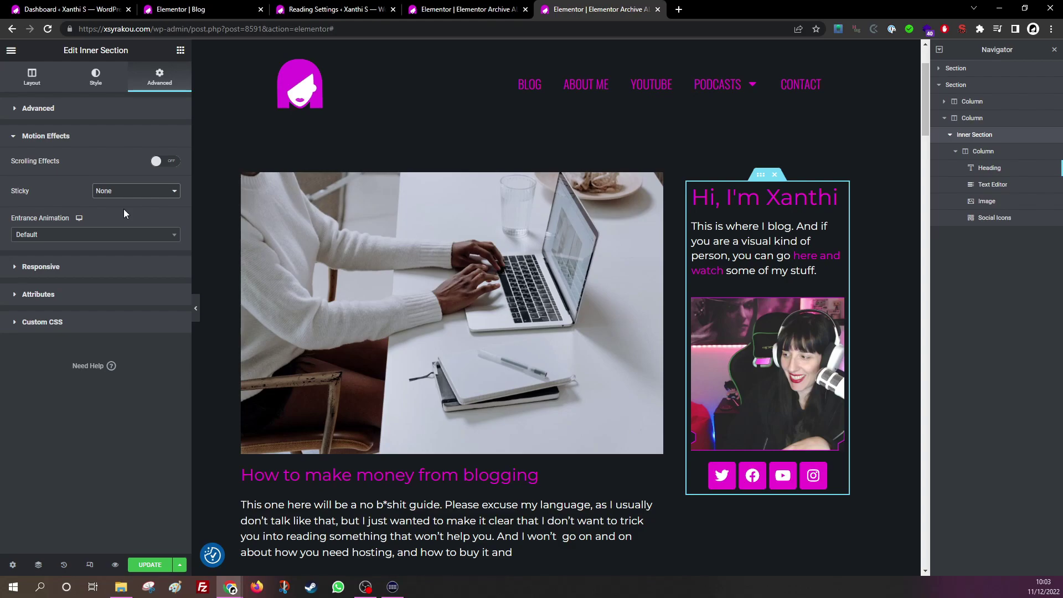
{"action": "key", "text": "Down"}
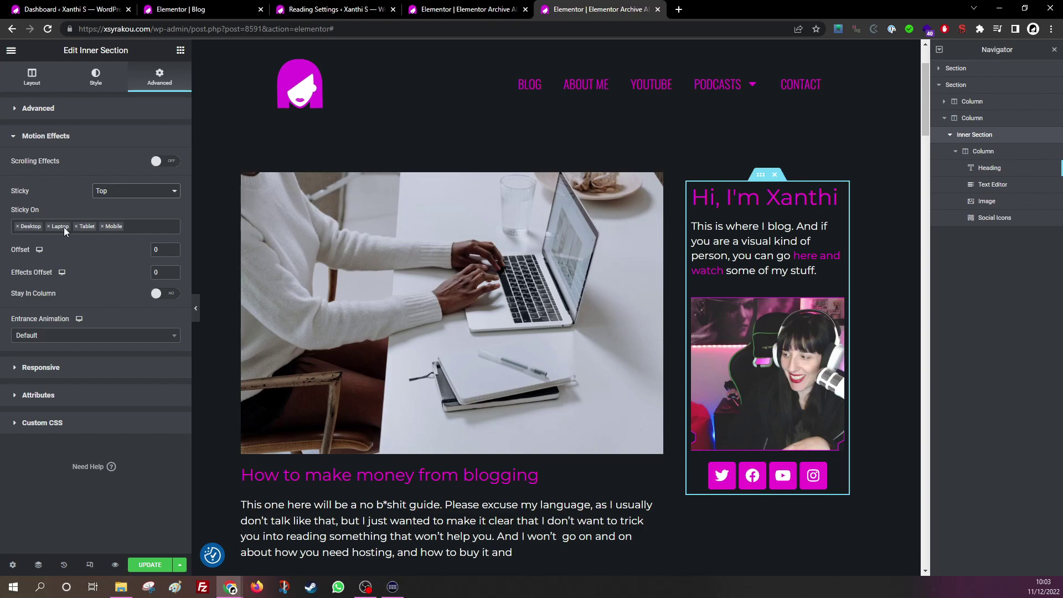
{"action": "left_click", "coordinate": [102, 225]}
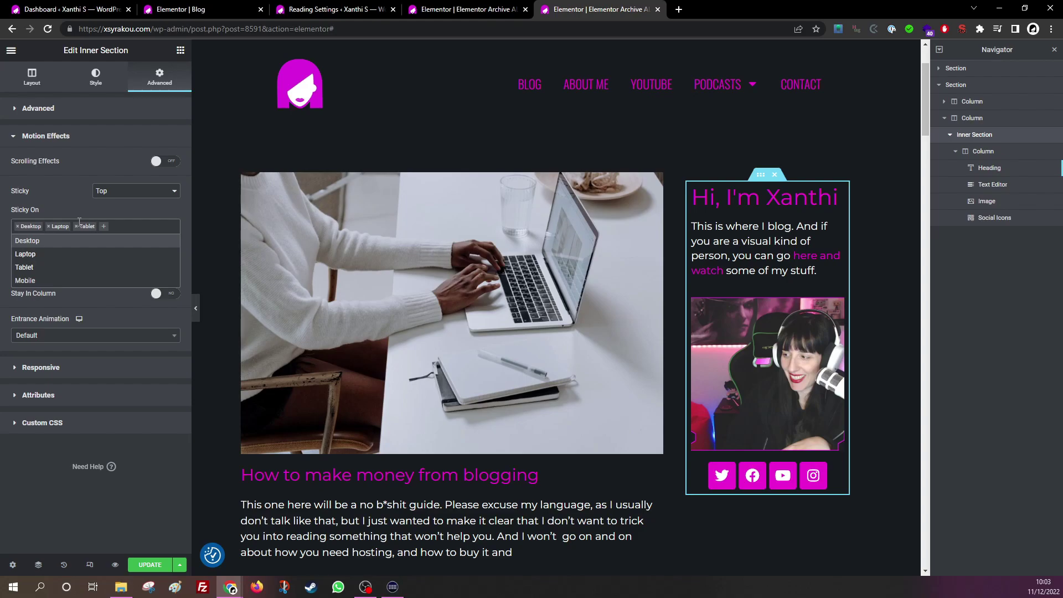
{"action": "left_click", "coordinate": [76, 227]}
{"action": "left_click", "coordinate": [96, 224]}
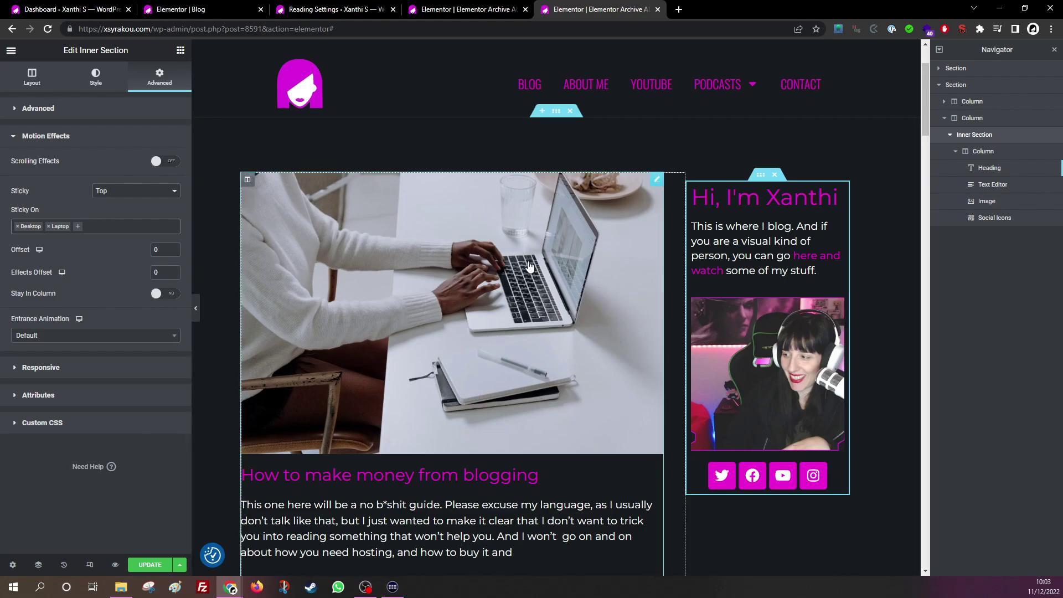
- Set the sticky offset to 250 and check the sidebar while scrolling the canvas
{"action": "scroll", "coordinate": [583, 267], "scroll_direction": "down", "scroll_amount": 1}
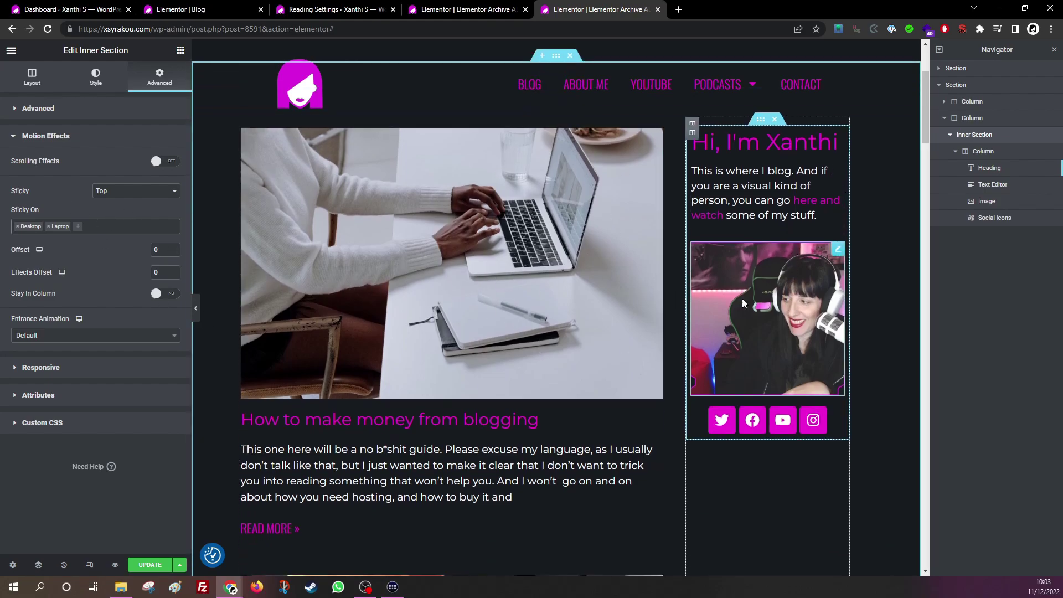
{"action": "scroll", "coordinate": [584, 266], "scroll_direction": "down", "scroll_amount": 7}
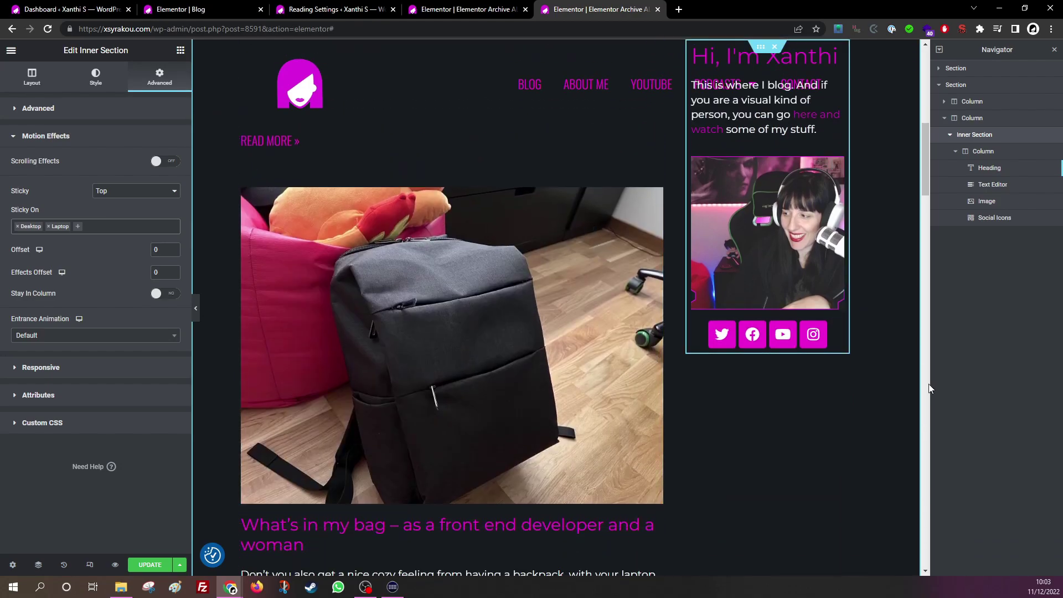
{"action": "scroll", "coordinate": [797, 123], "scroll_direction": "down", "scroll_amount": 6}
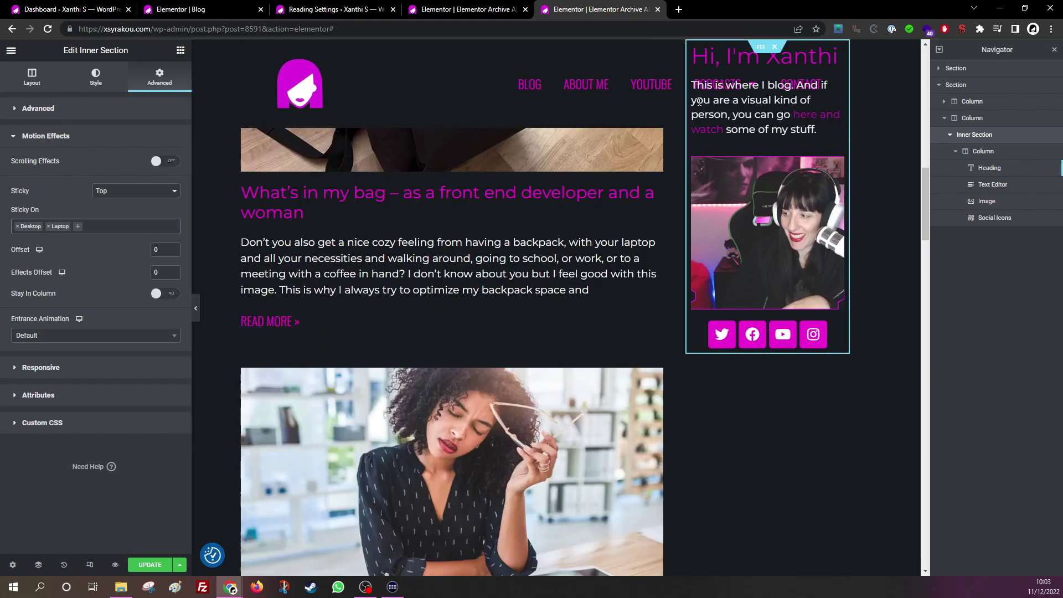
{"action": "scroll", "coordinate": [764, 222], "scroll_direction": "up", "scroll_amount": 8}
{"action": "scroll", "coordinate": [768, 215], "scroll_direction": "up", "scroll_amount": 5}
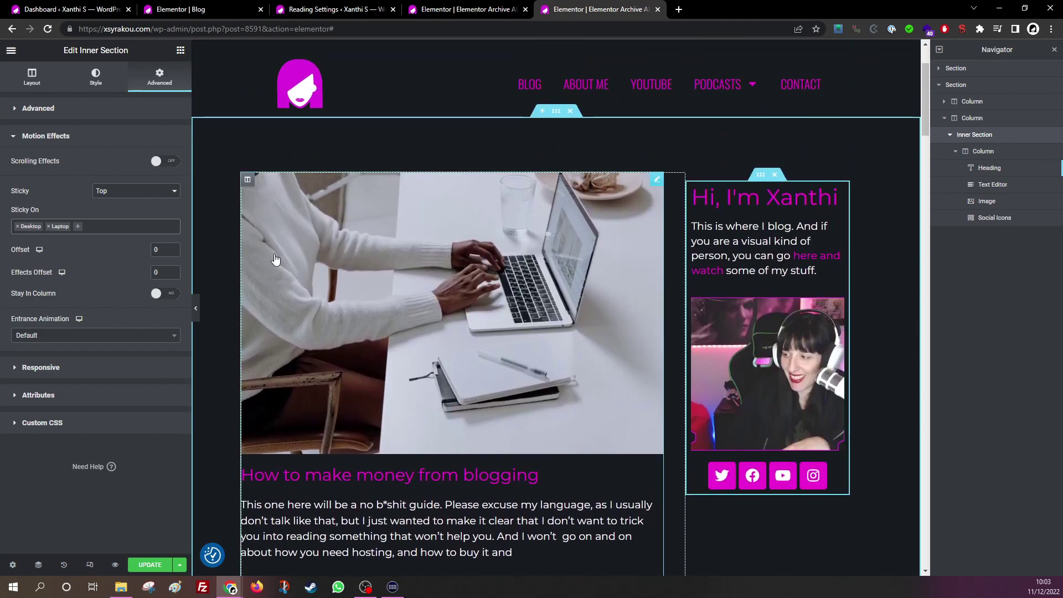
{"action": "left_click", "coordinate": [152, 249]}
{"action": "type", "text": "250"}
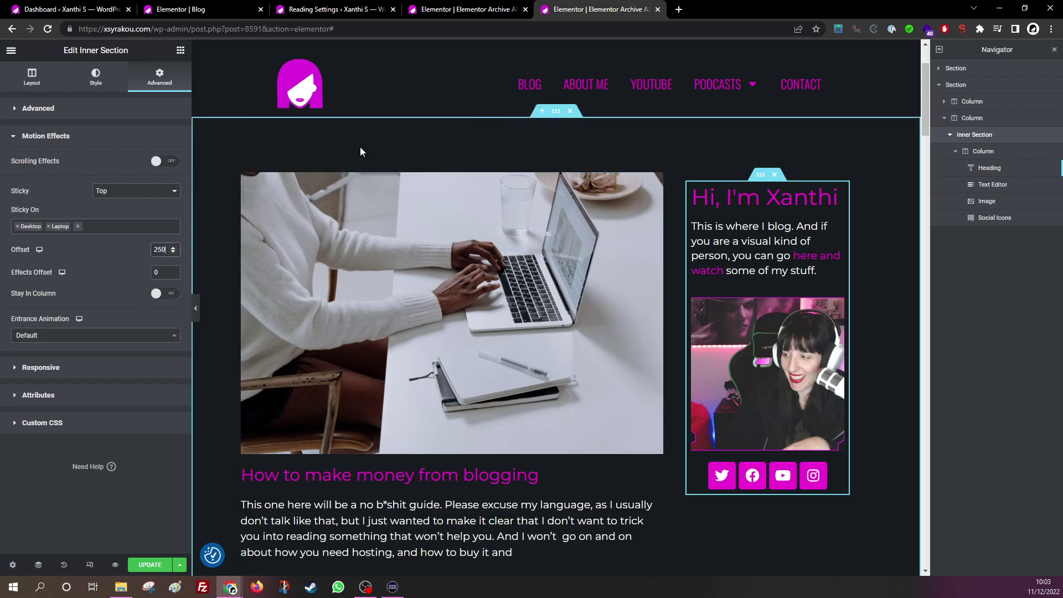
{"action": "scroll", "coordinate": [551, 298], "scroll_direction": "down", "scroll_amount": 3}
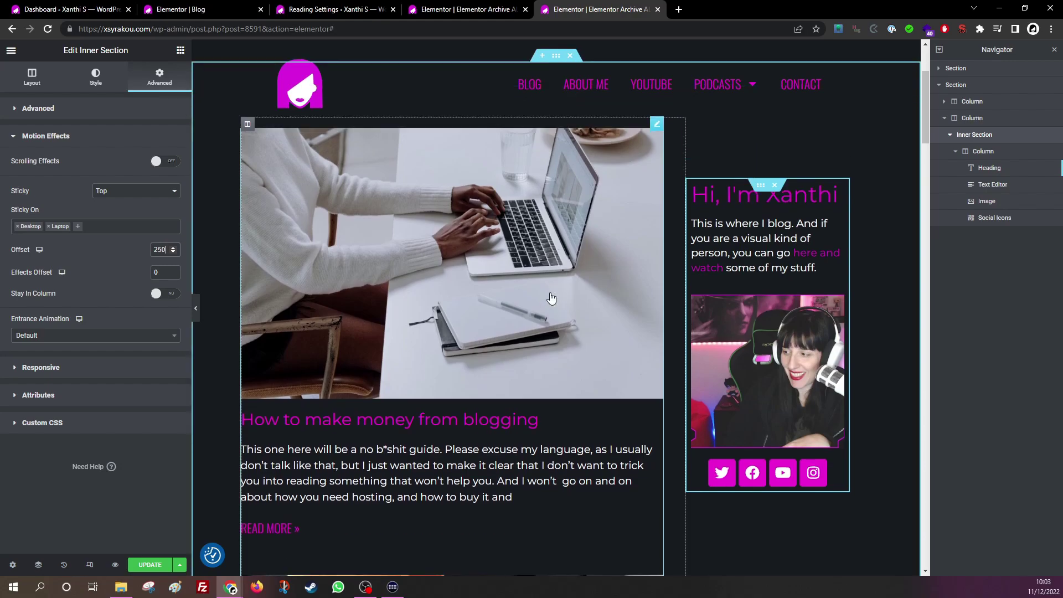
{"action": "scroll", "coordinate": [551, 298], "scroll_direction": "down", "scroll_amount": 5}
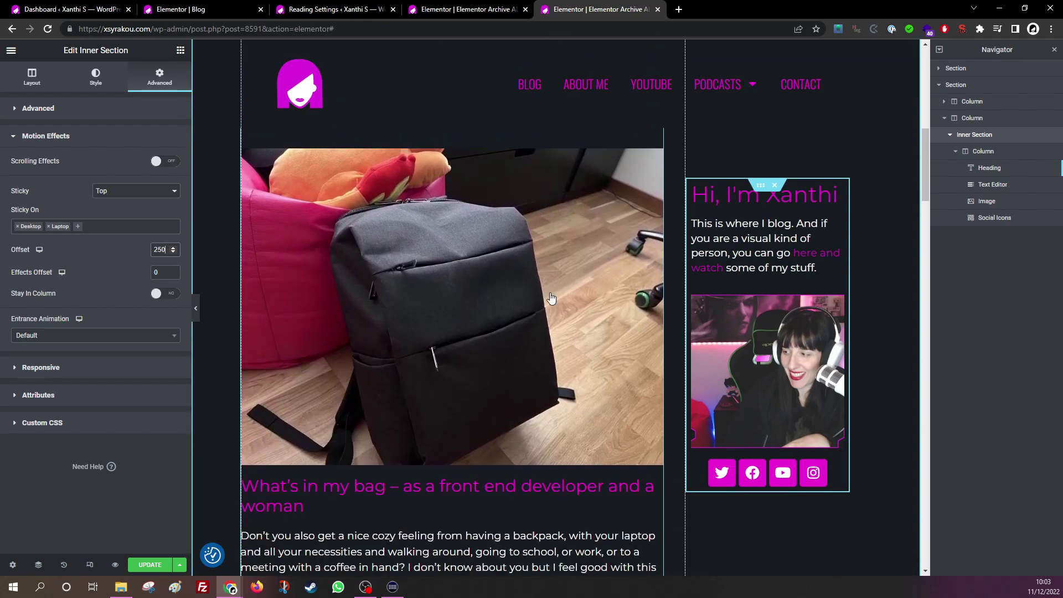
{"action": "scroll", "coordinate": [552, 300], "scroll_direction": "up", "scroll_amount": 5}
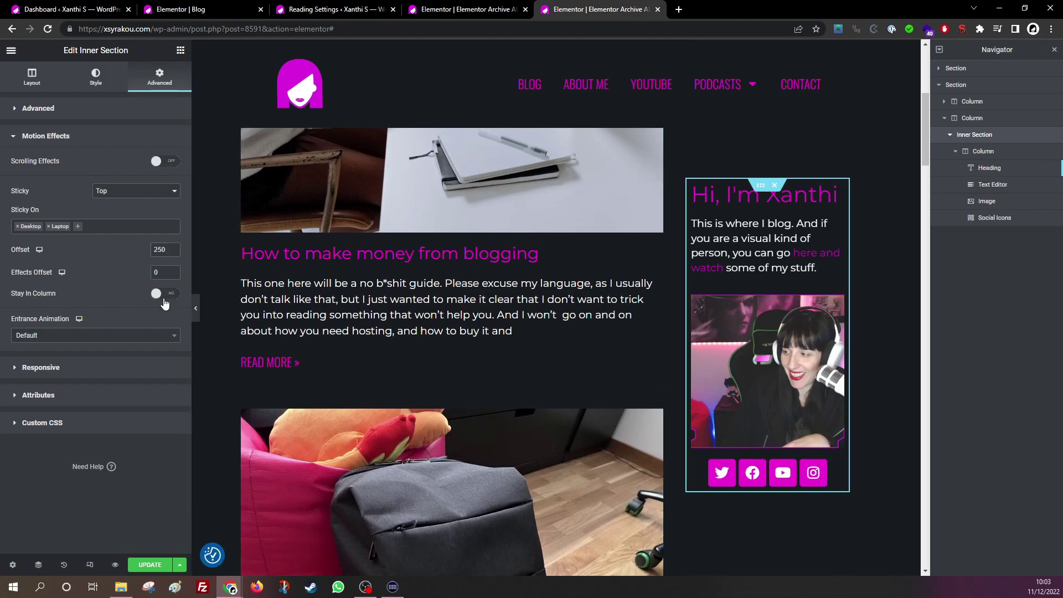
- Turn on Stay In Column and scroll the canvas to confirm the sidebar stops at its column's end
{"action": "left_click", "coordinate": [164, 298]}
{"action": "scroll", "coordinate": [679, 277], "scroll_direction": "down", "scroll_amount": 4}
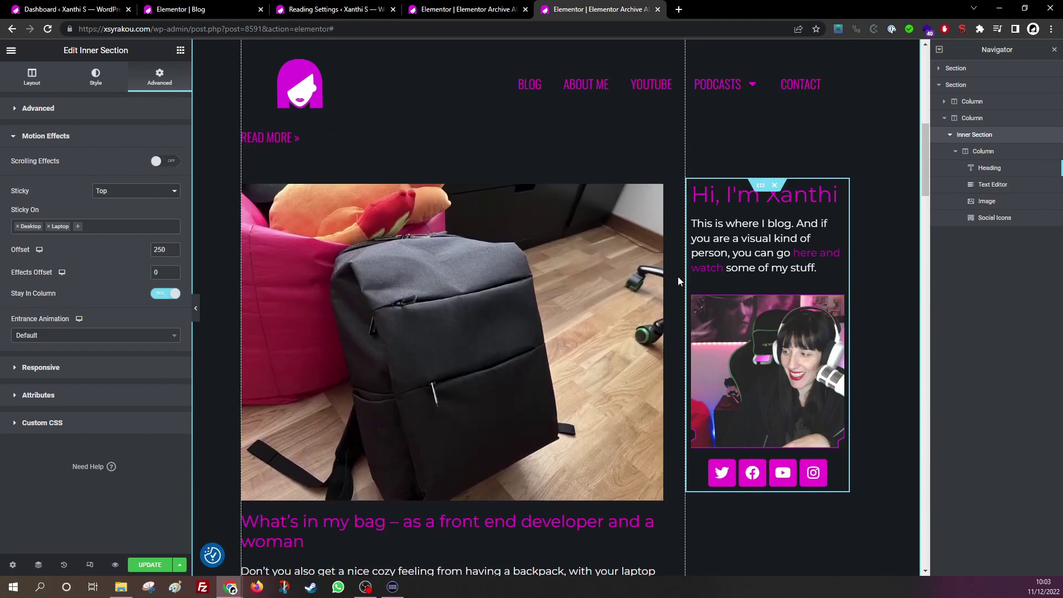
{"action": "scroll", "coordinate": [678, 277], "scroll_direction": "down", "scroll_amount": 2}
{"action": "scroll", "coordinate": [726, 310], "scroll_direction": "down", "scroll_amount": 3}
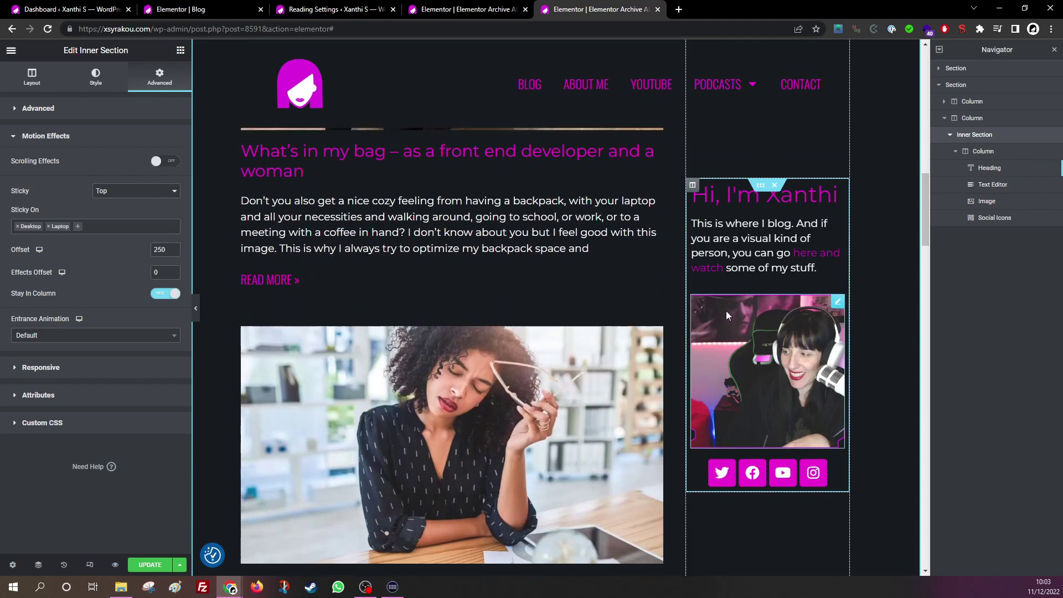
{"action": "scroll", "coordinate": [726, 311], "scroll_direction": "down", "scroll_amount": 15}
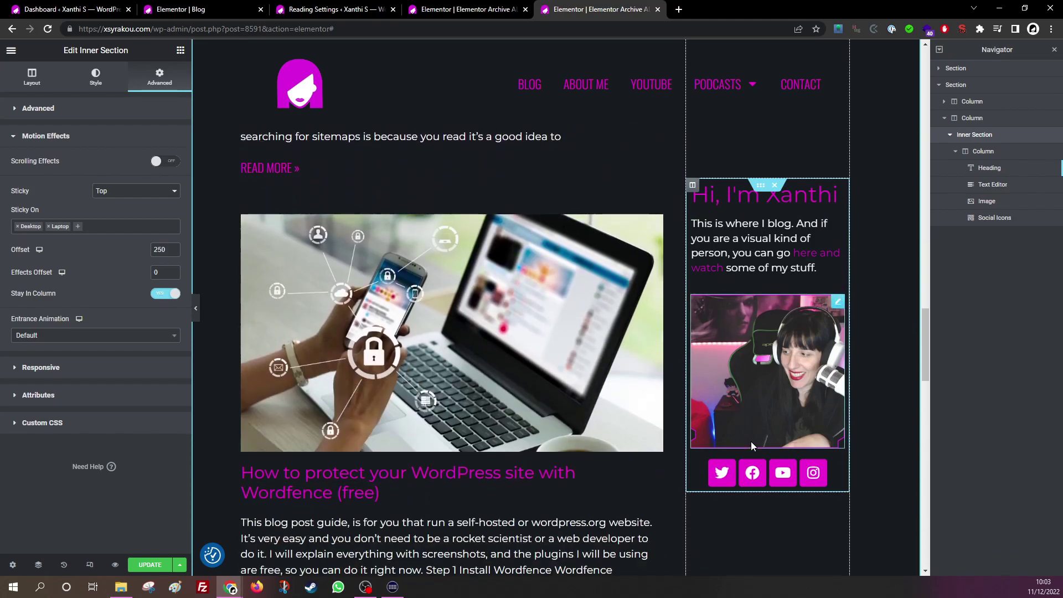
{"action": "scroll", "coordinate": [440, 472], "scroll_direction": "down", "scroll_amount": 8}
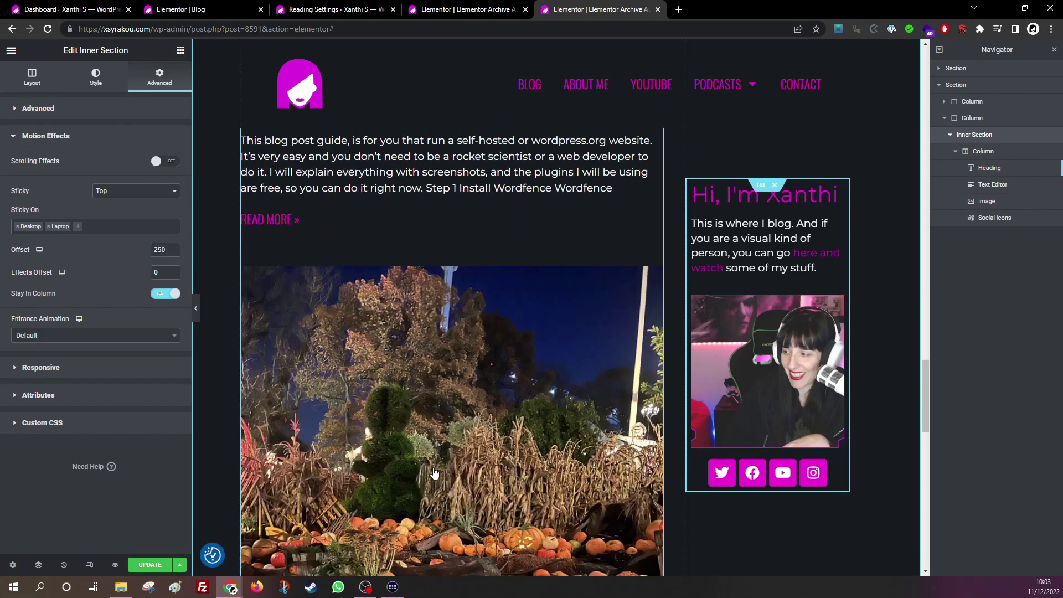
{"action": "scroll", "coordinate": [440, 471], "scroll_direction": "down", "scroll_amount": 2}
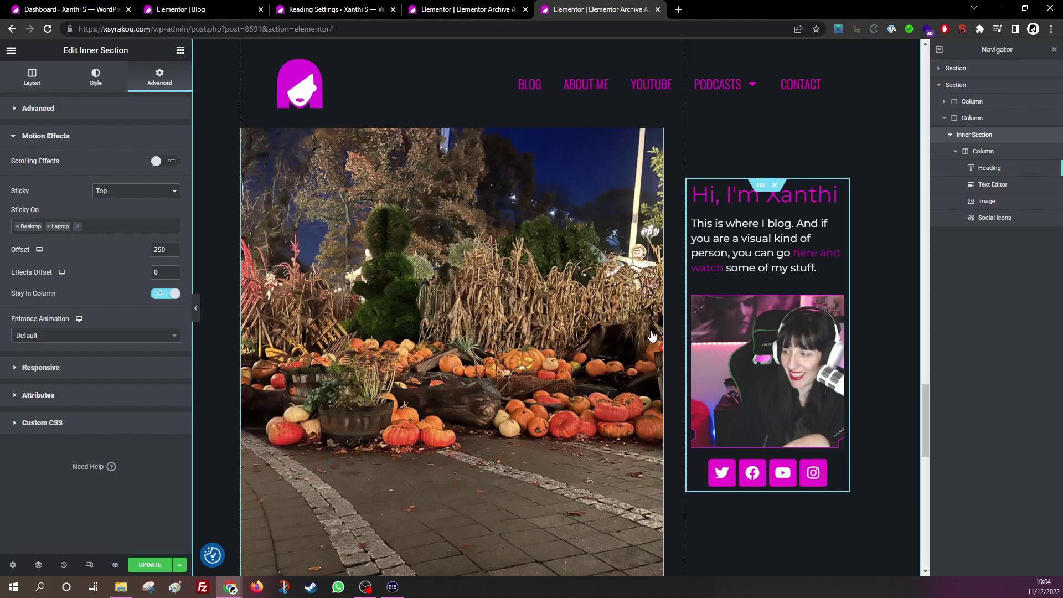
{"action": "scroll", "coordinate": [677, 397], "scroll_direction": "down", "scroll_amount": 2}
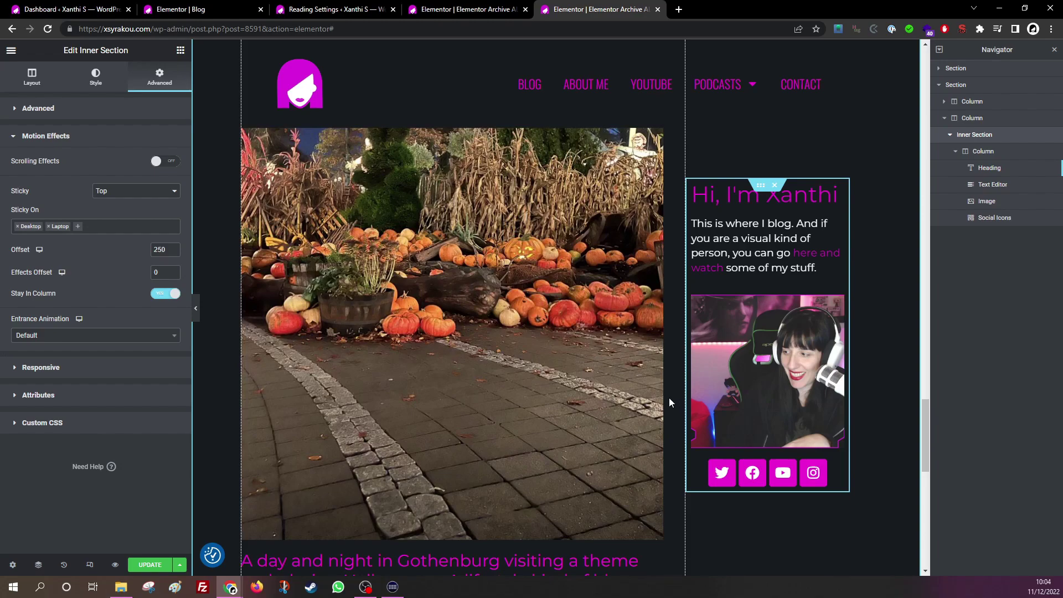
{"action": "scroll", "coordinate": [669, 398], "scroll_direction": "down", "scroll_amount": 7}
{"action": "scroll", "coordinate": [669, 411], "scroll_direction": "down", "scroll_amount": 3}
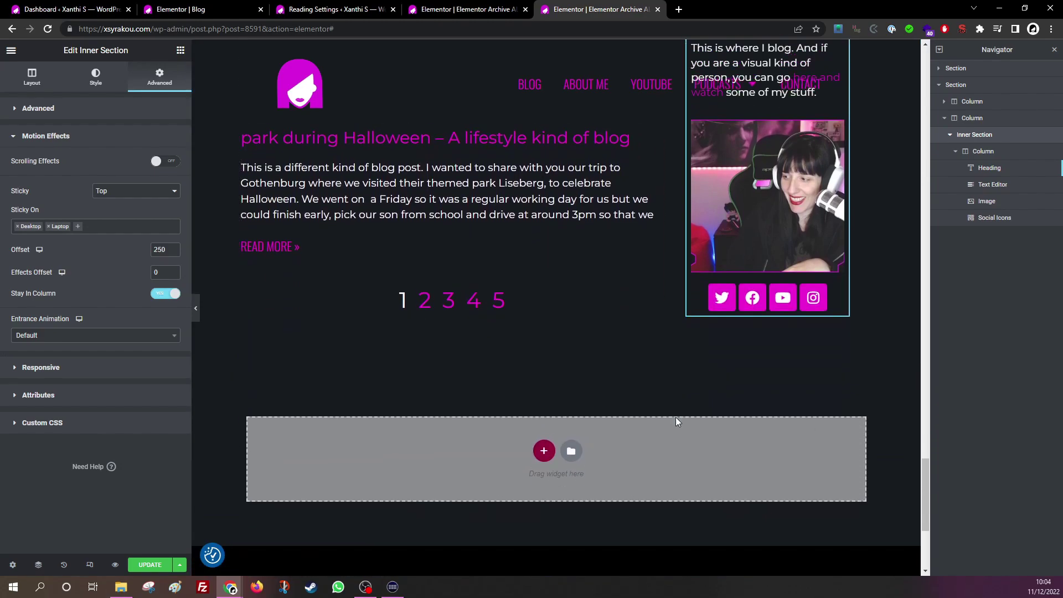
{"action": "scroll", "coordinate": [760, 361], "scroll_direction": "down", "scroll_amount": 5}
{"action": "scroll", "coordinate": [760, 361], "scroll_direction": "up", "scroll_amount": 5}
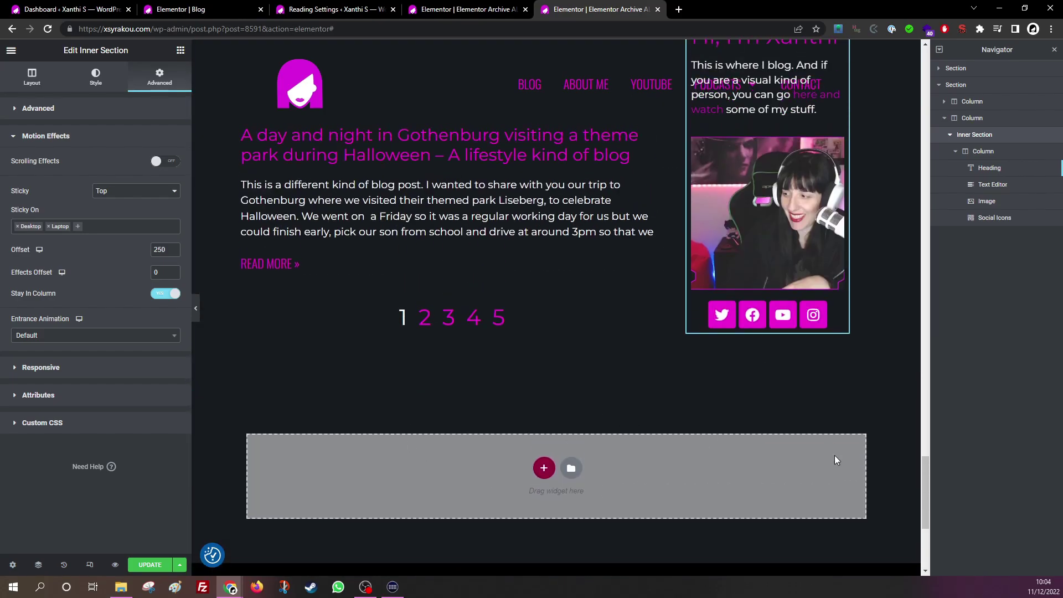
{"action": "scroll", "coordinate": [739, 357], "scroll_direction": "up", "scroll_amount": 8}
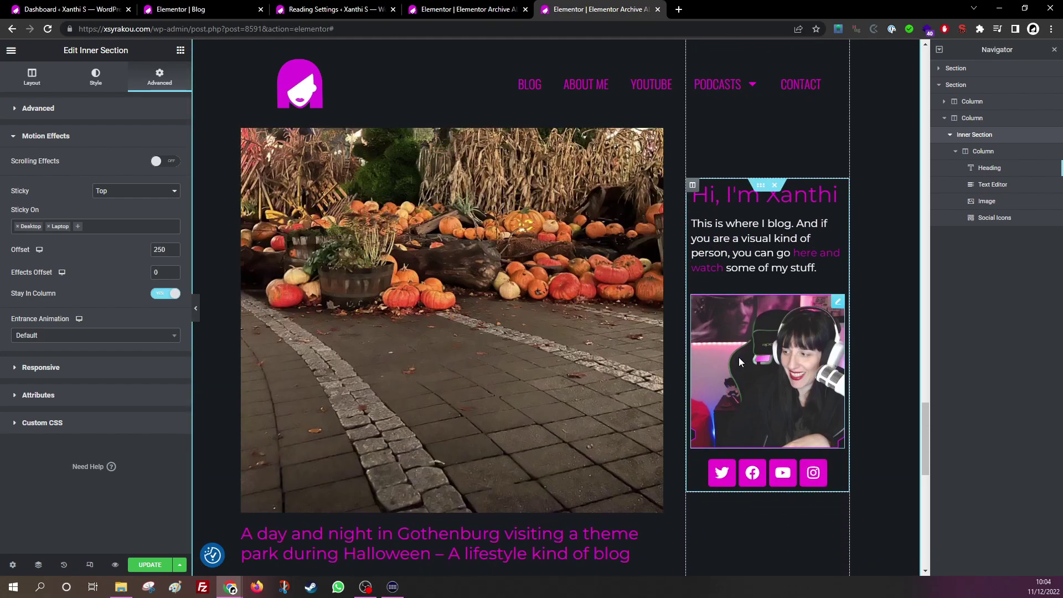
{"action": "scroll", "coordinate": [748, 357], "scroll_direction": "up", "scroll_amount": 20}
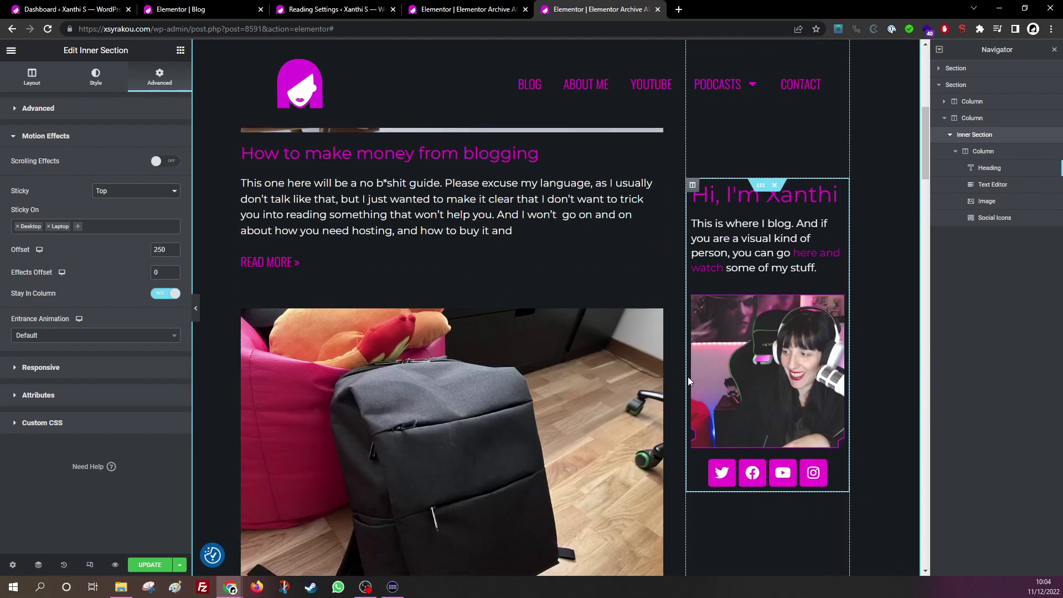
{"action": "scroll", "coordinate": [688, 376], "scroll_direction": "up", "scroll_amount": 5}
- Update the archive template and open the live page via View Page
{"action": "left_click", "coordinate": [145, 564]}
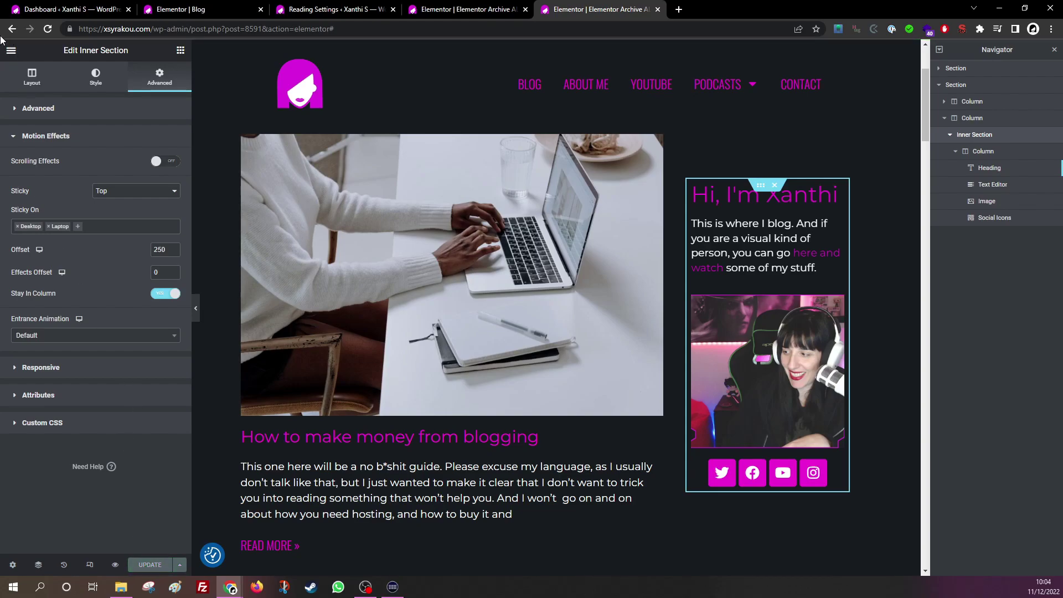
{"action": "left_click", "coordinate": [11, 51]}
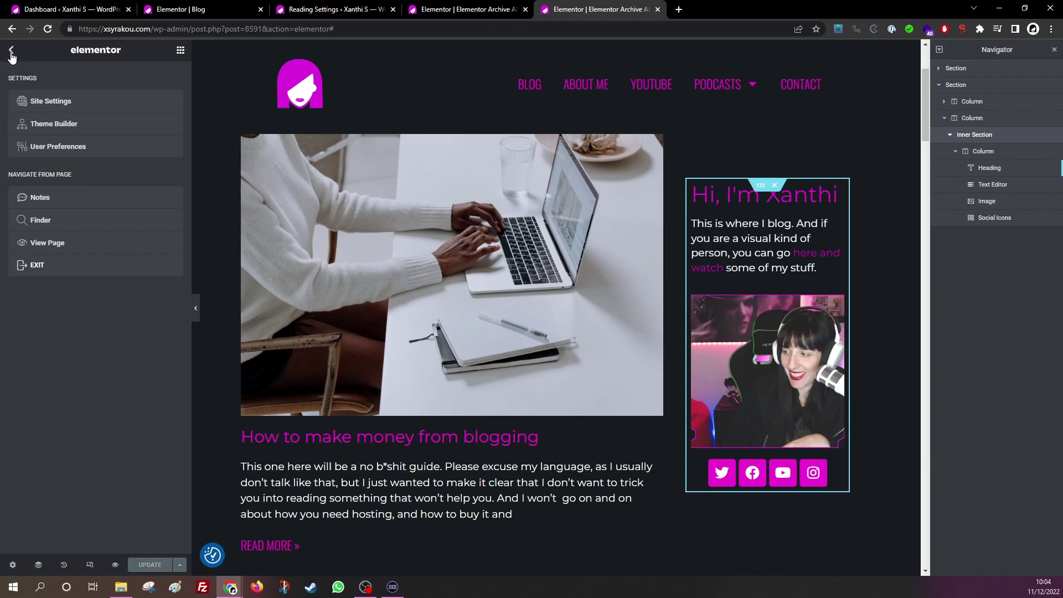
{"action": "left_click", "coordinate": [69, 242]}
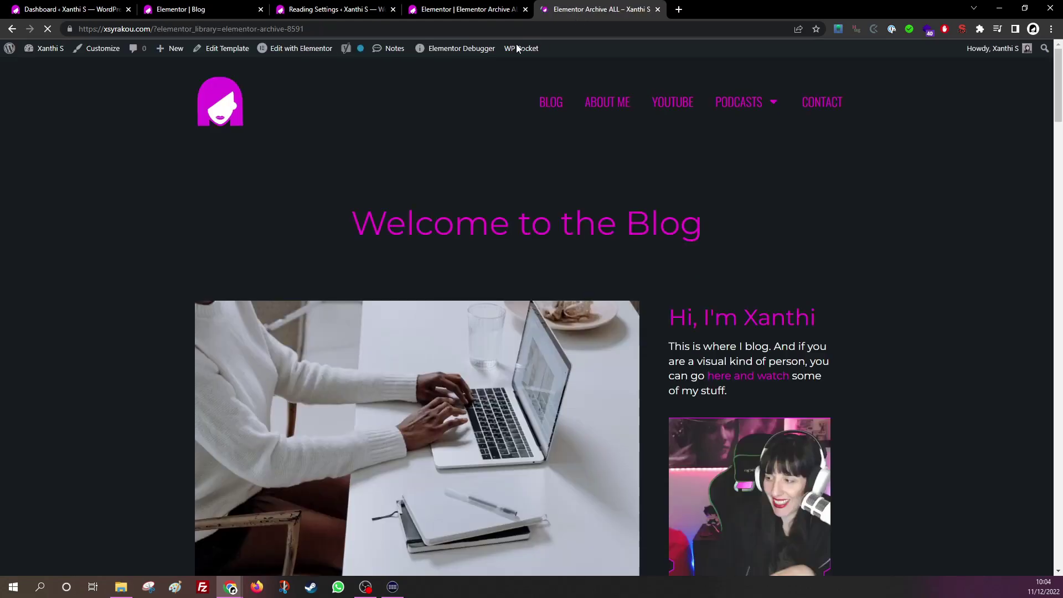
- Scroll the live archive to confirm the sidebar stays put beside the scrolling posts
{"action": "mouse_move", "coordinate": [520, 48]}
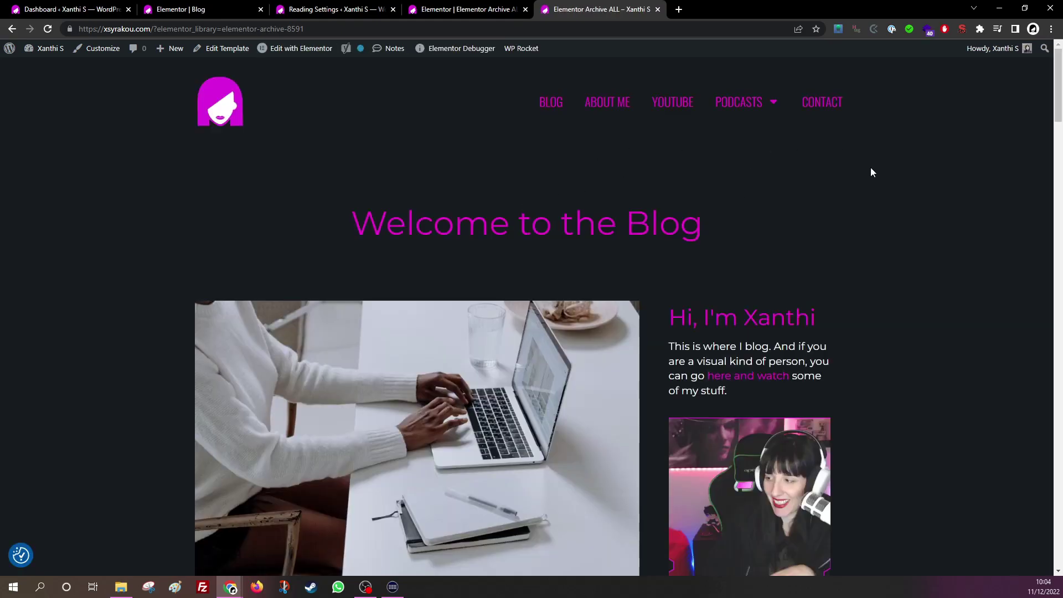
{"action": "scroll", "coordinate": [930, 210], "scroll_direction": "down", "scroll_amount": 7}
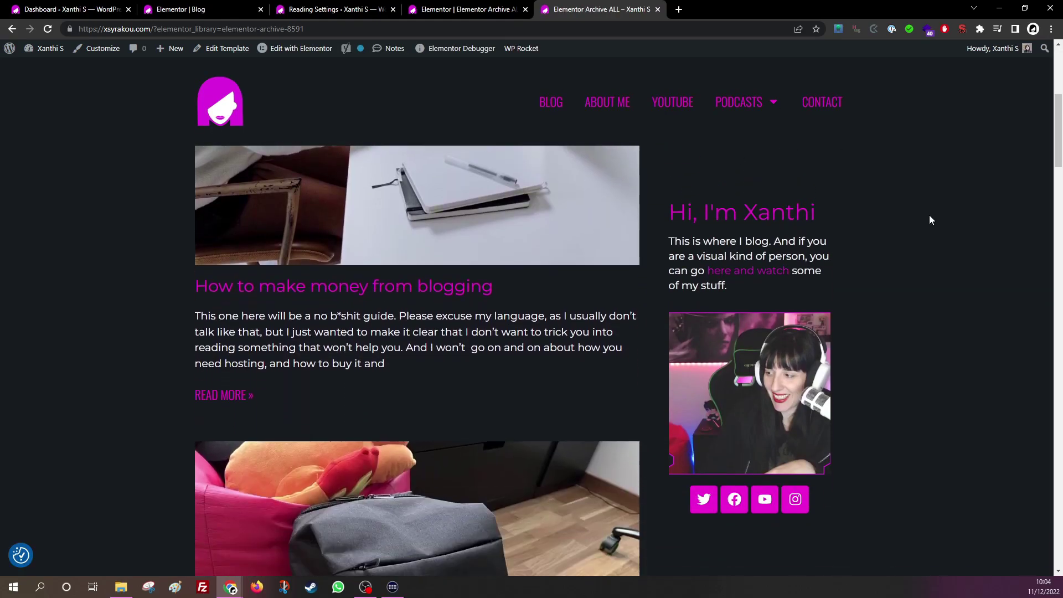
{"action": "scroll", "coordinate": [931, 228], "scroll_direction": "down", "scroll_amount": 10}
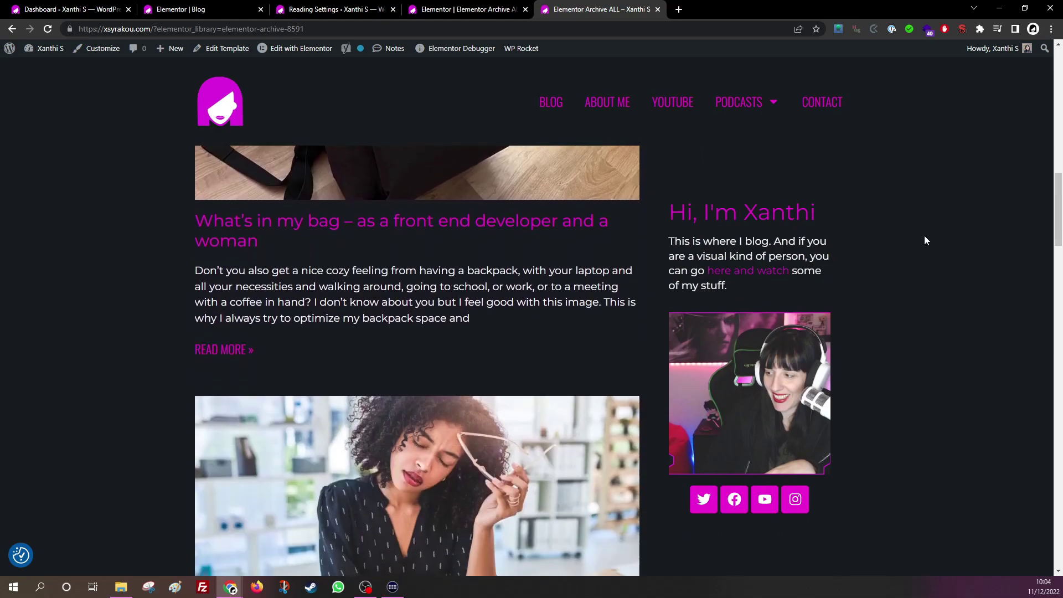
{"action": "scroll", "coordinate": [925, 236], "scroll_direction": "down", "scroll_amount": 9}
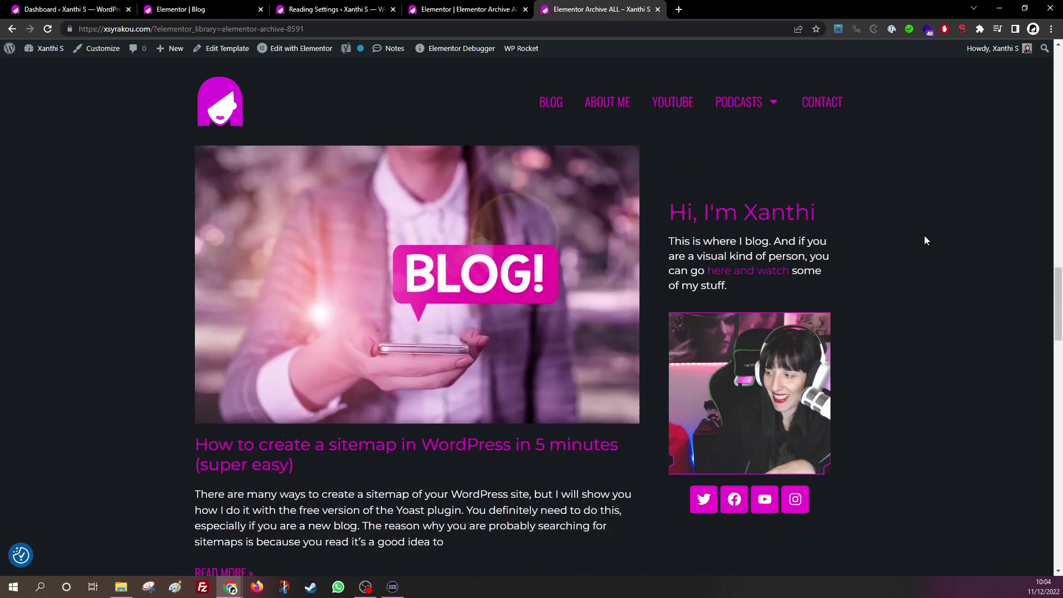